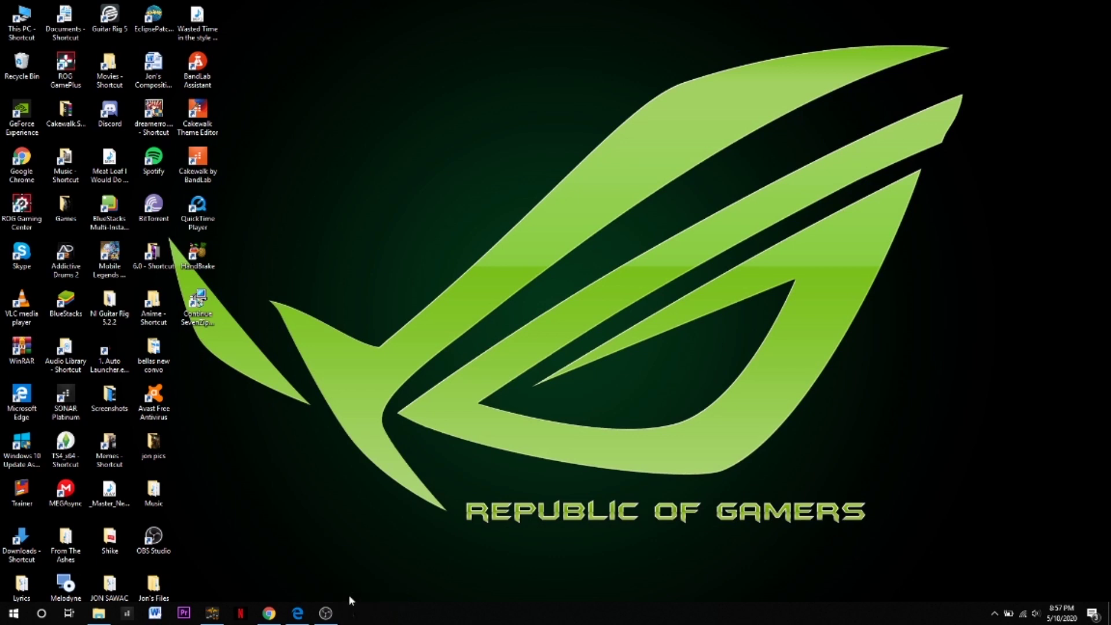
Restore the Chrome window showing the Cakewalk by BandLab product page from the taskbar.
mouse_move(336, 609)
mouse_move(276, 618)
click(276, 618)
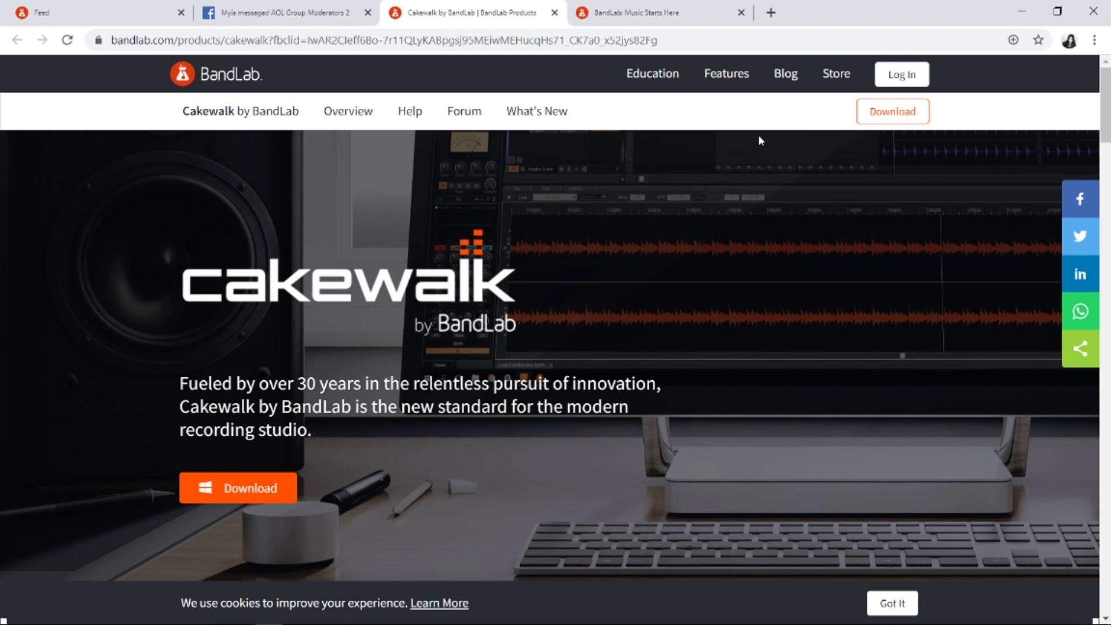
Download bandlab-assistant-windows-latest.exe from the 'Cakewalk by BandLab is free' section.
click(892, 111)
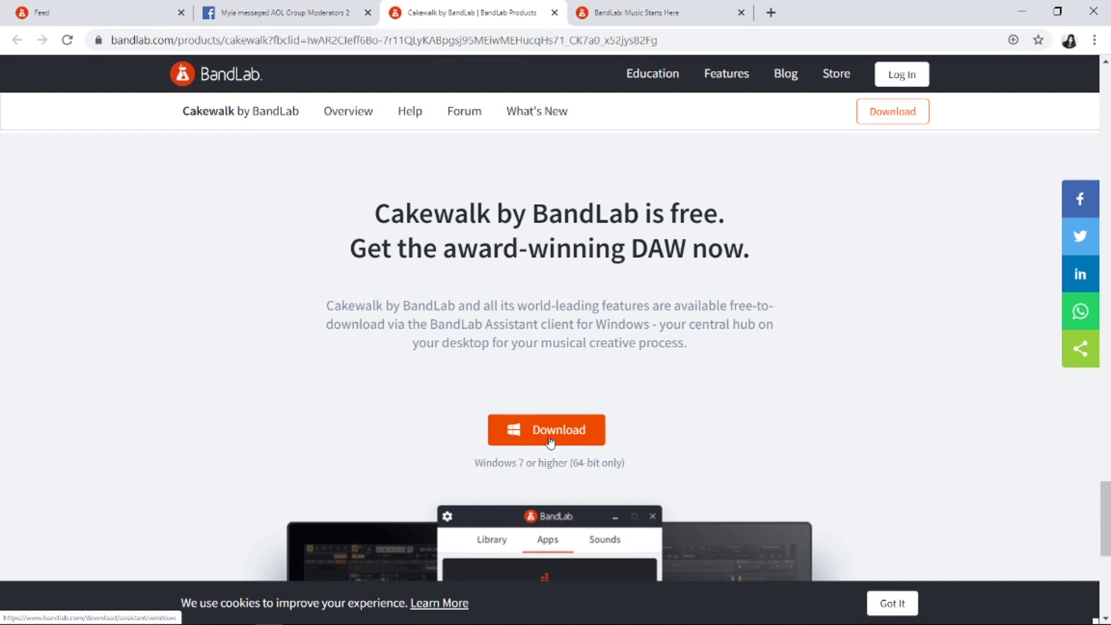
click(551, 435)
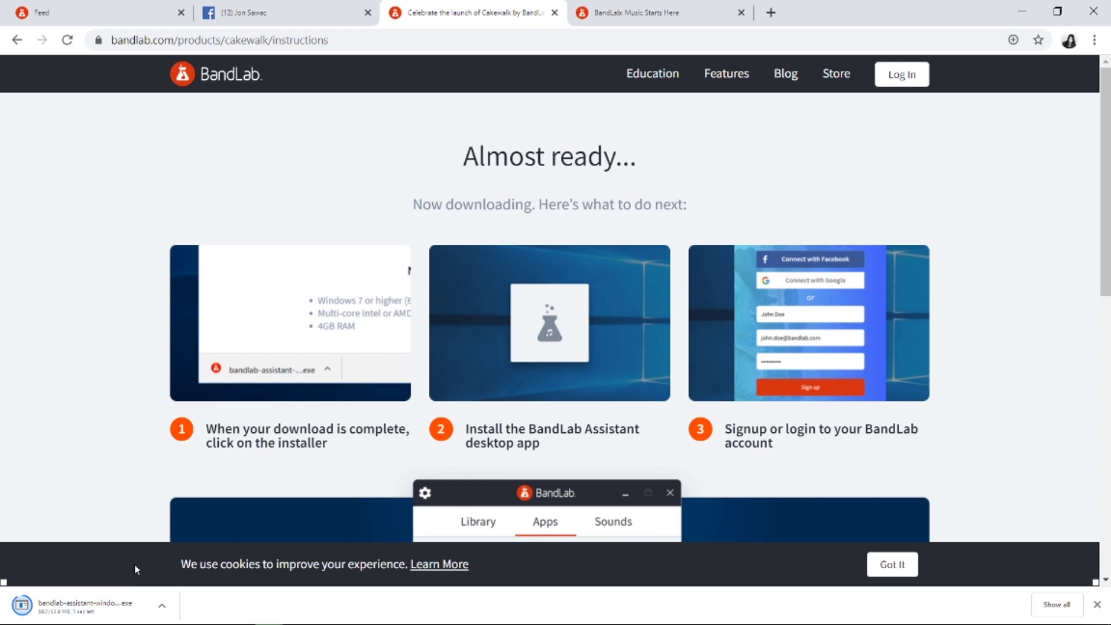
Run bandlab-assistant-windows-latest.exe from the Downloads folder, then minimize the folder window.
click(163, 605)
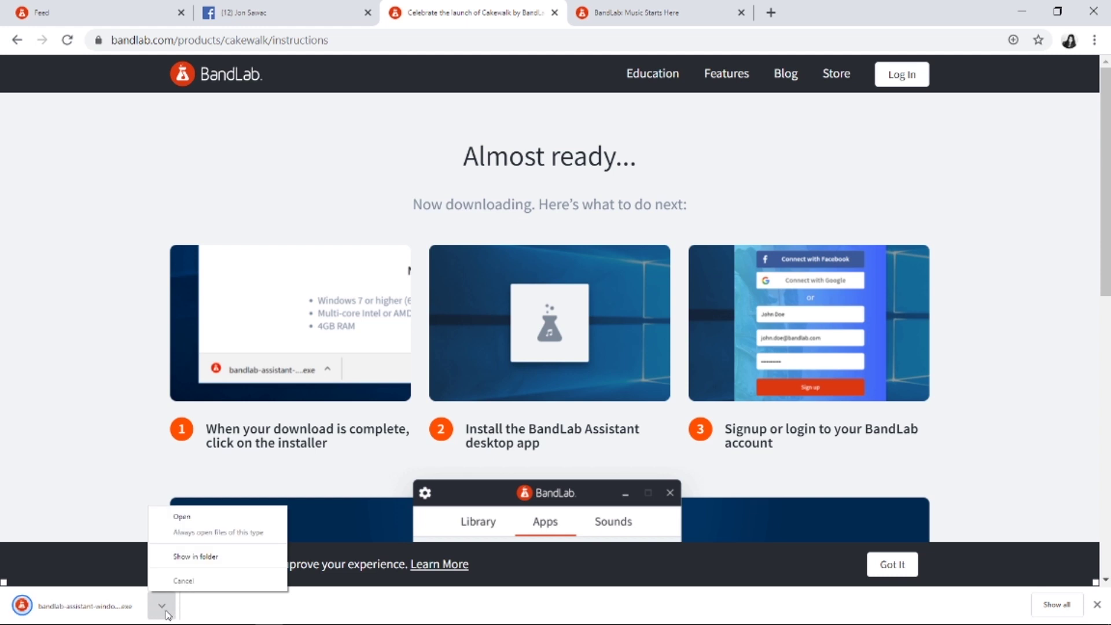
click(191, 557)
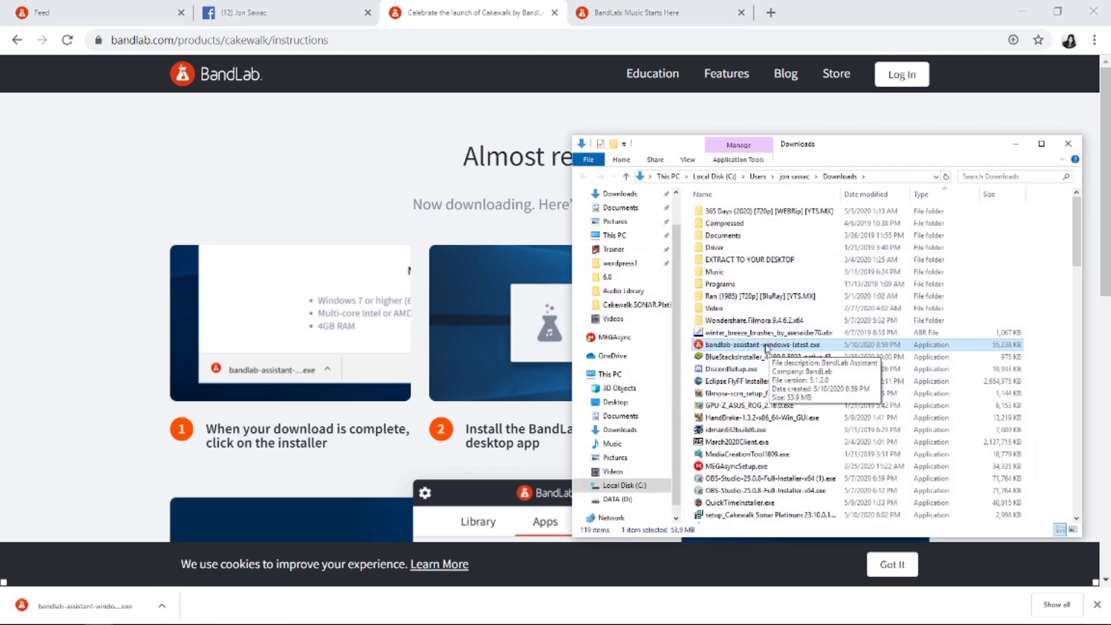
double_click(770, 346)
click(1018, 148)
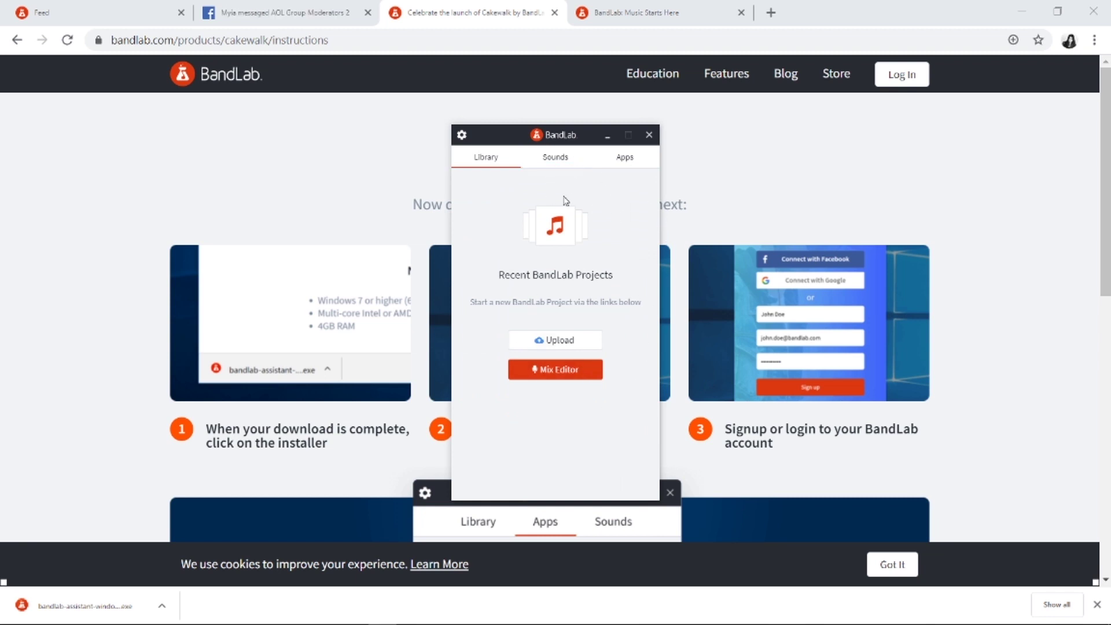
Install Cakewalk from the BandLab Assistant Apps tab with all four add-ons, then show the desktop.
click(623, 165)
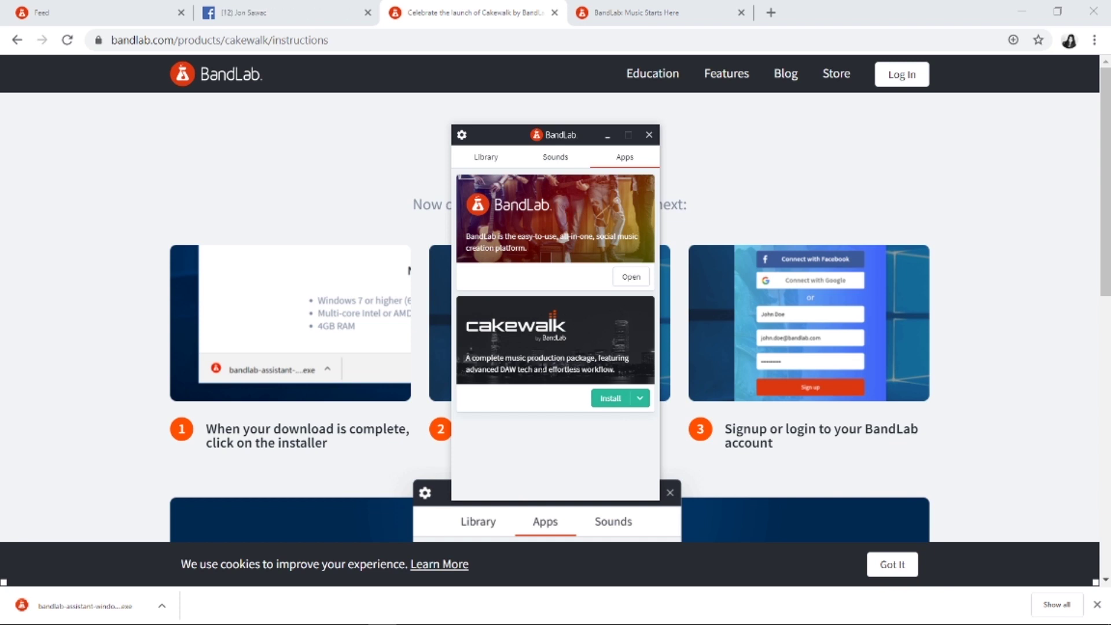
click(611, 399)
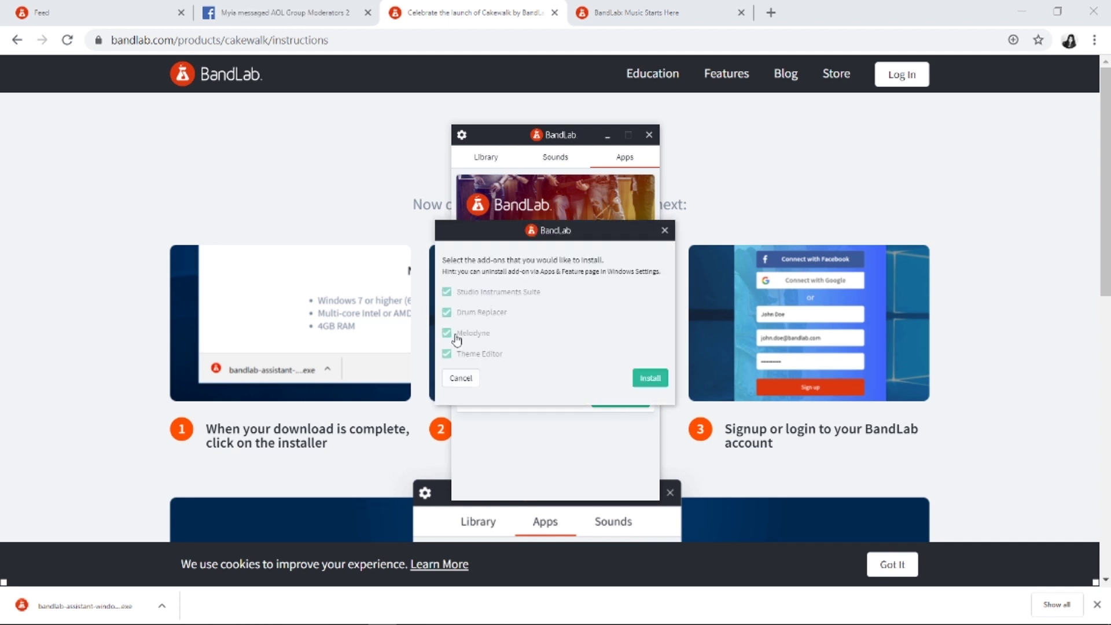
click(647, 381)
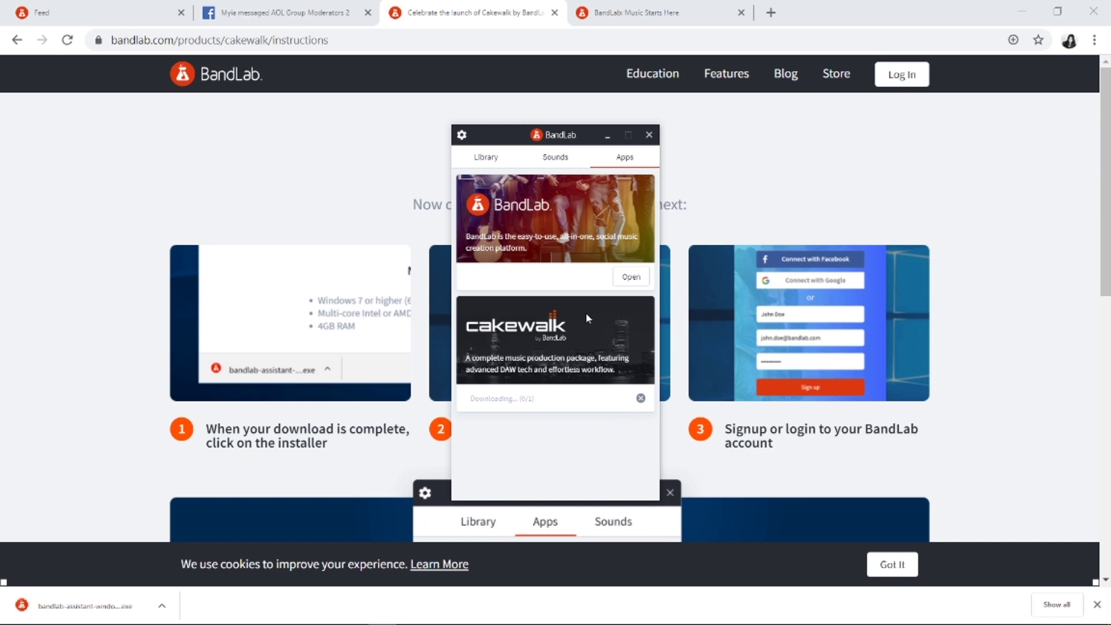
key(super+d)
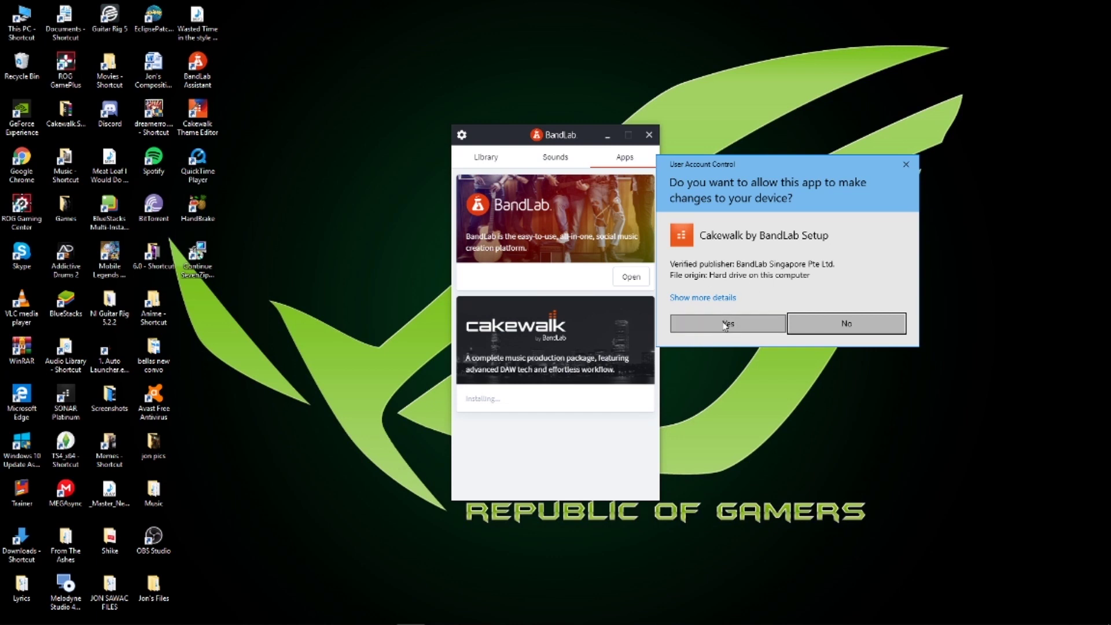
Complete Cakewalk Setup in English with Basic install and the default VST folder.
click(728, 325)
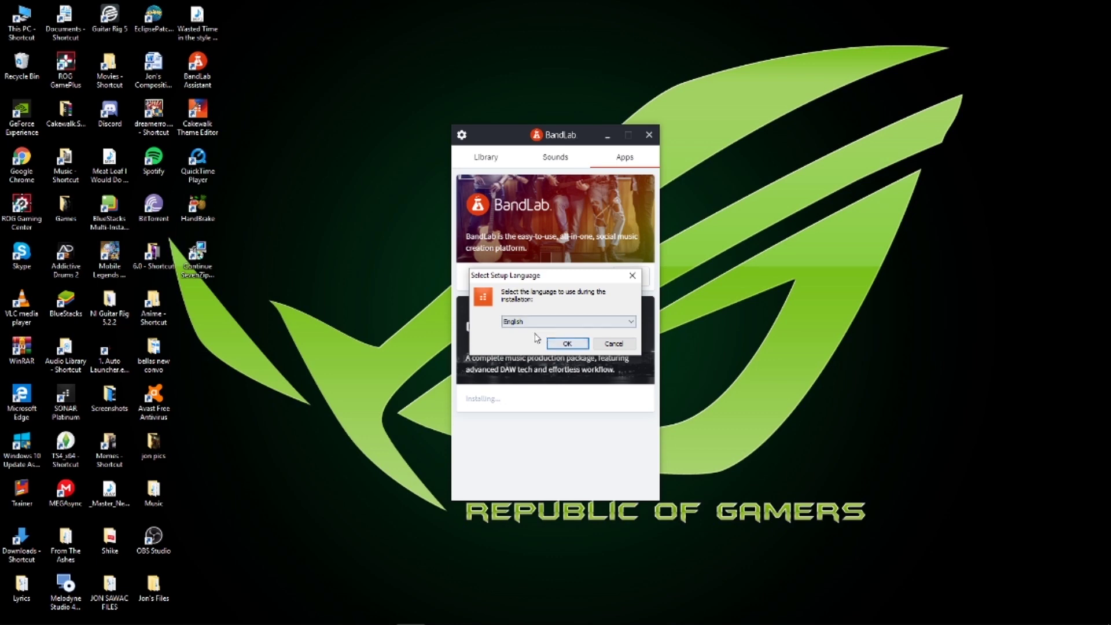
click(568, 345)
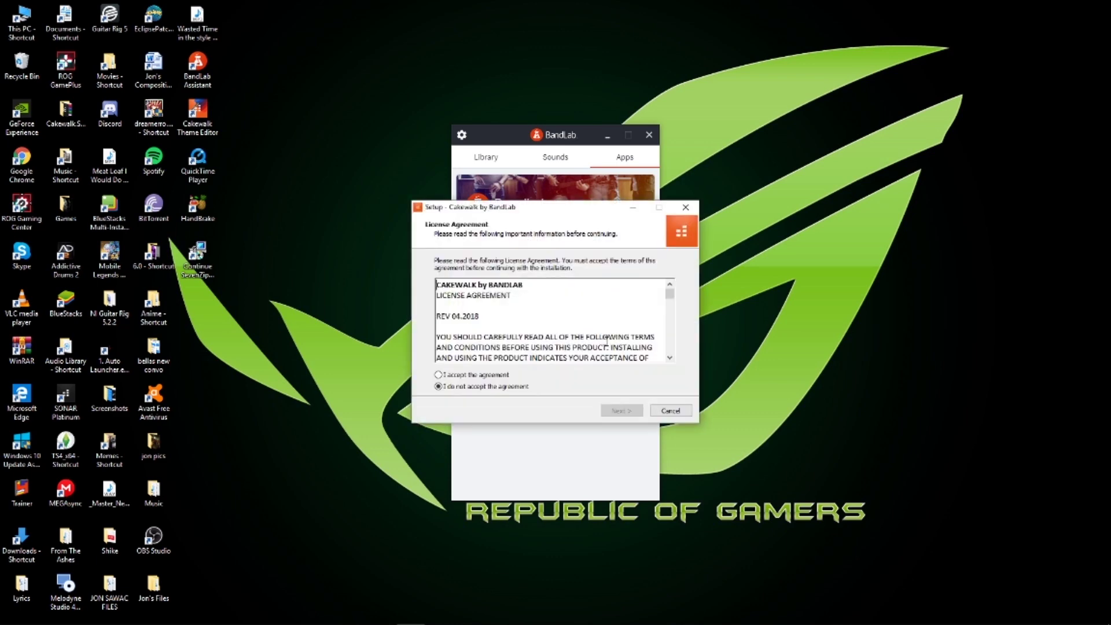
click(451, 375)
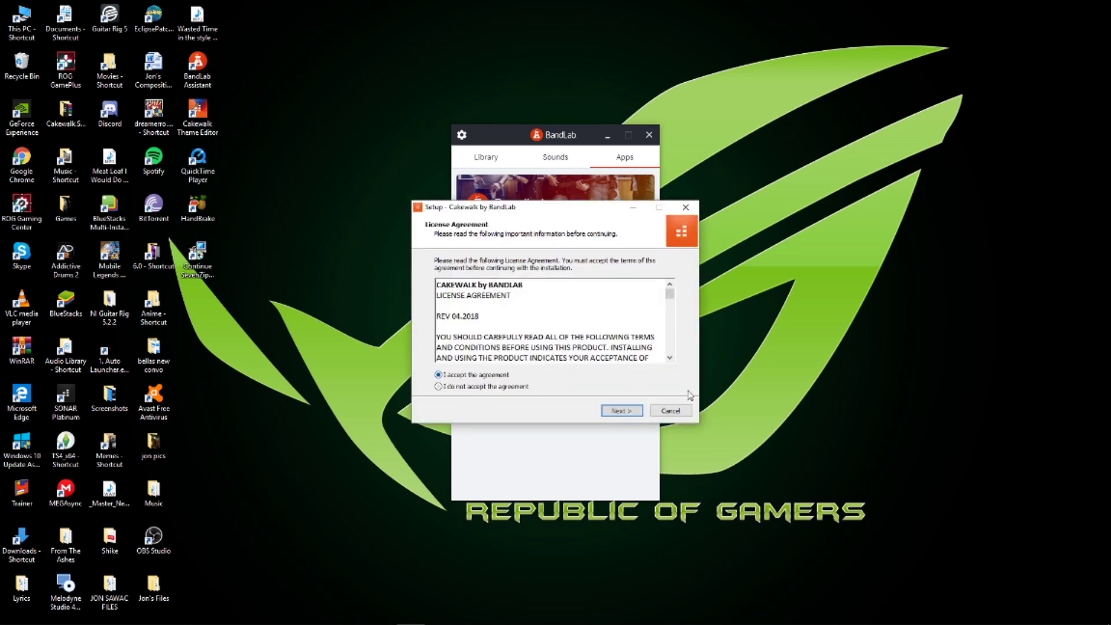
click(634, 410)
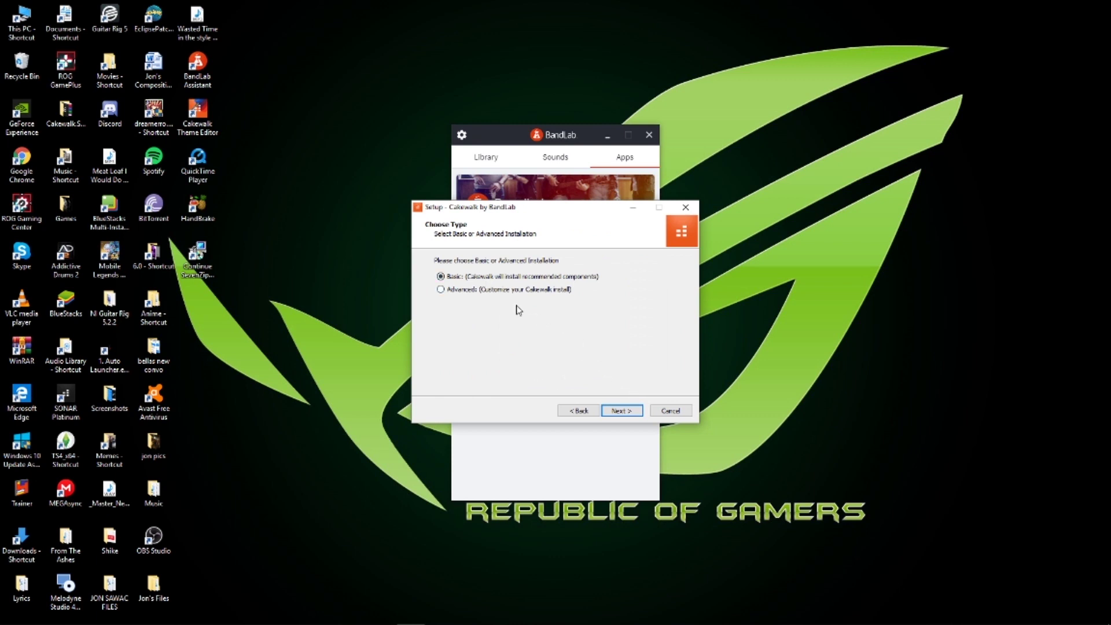
click(620, 411)
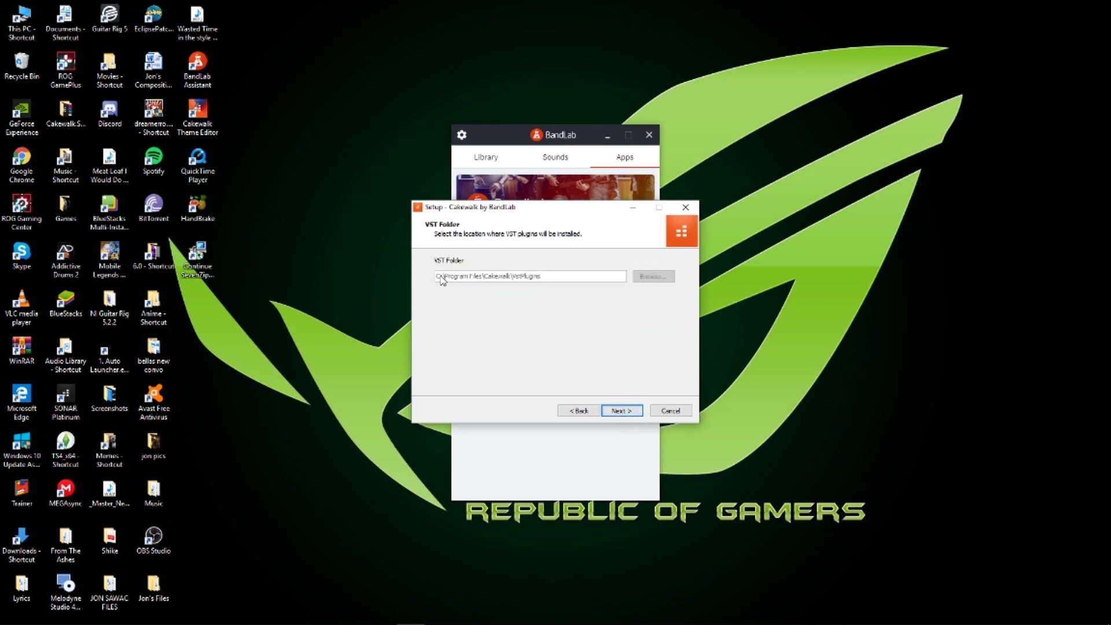
click(622, 411)
click(622, 411)
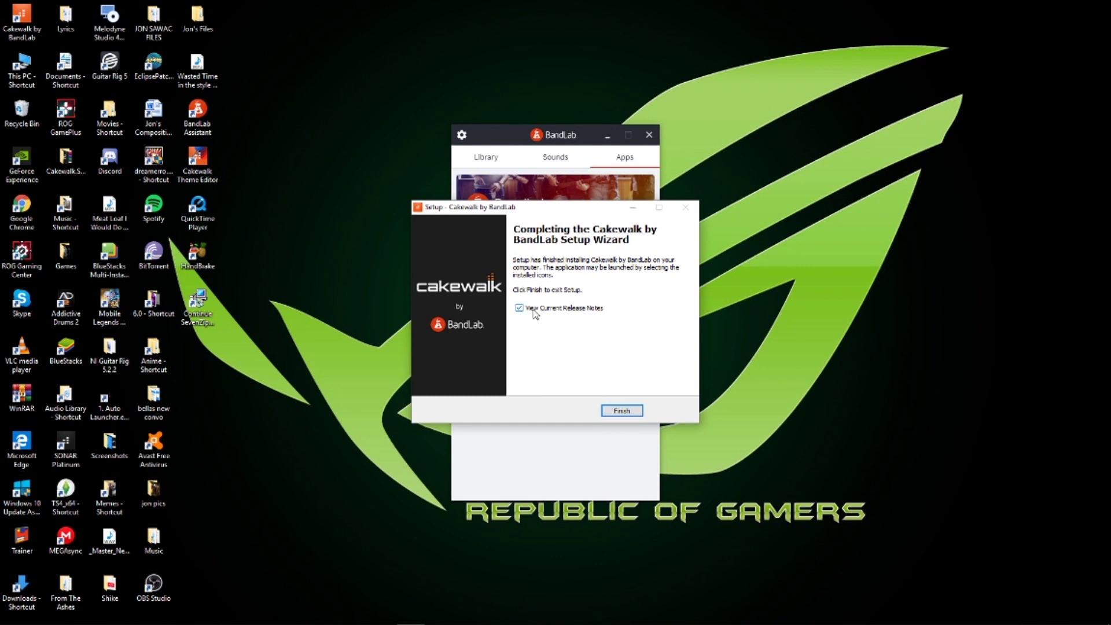
click(614, 408)
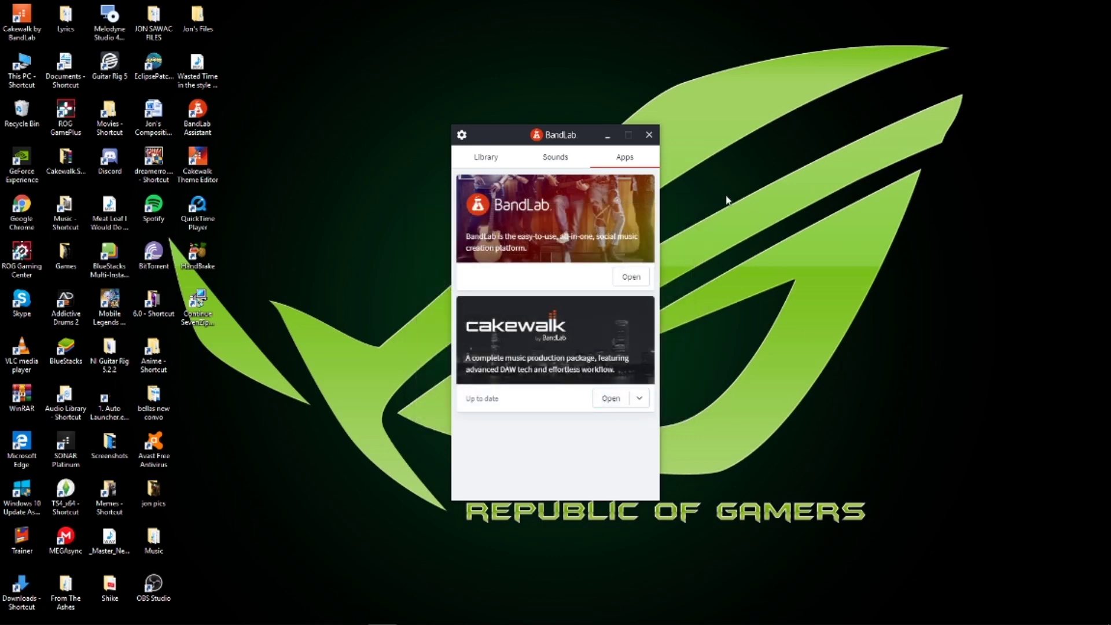
Move the Cakewalk by BandLab shortcut beside HandBrake and launch Cakewalk from it.
click(607, 135)
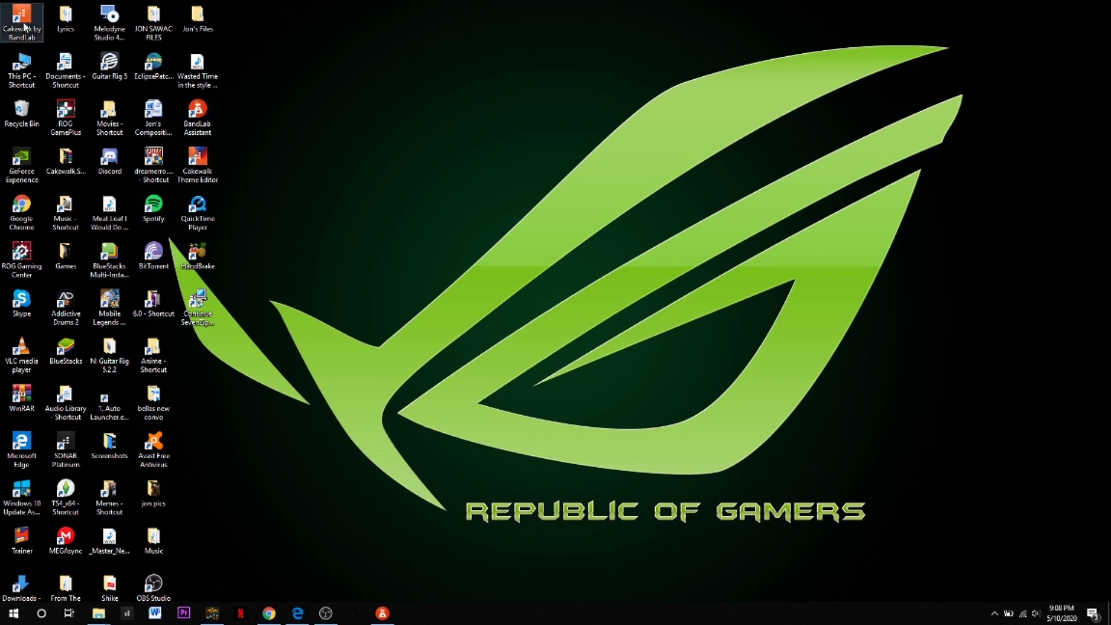
drag(26, 23, 205, 343)
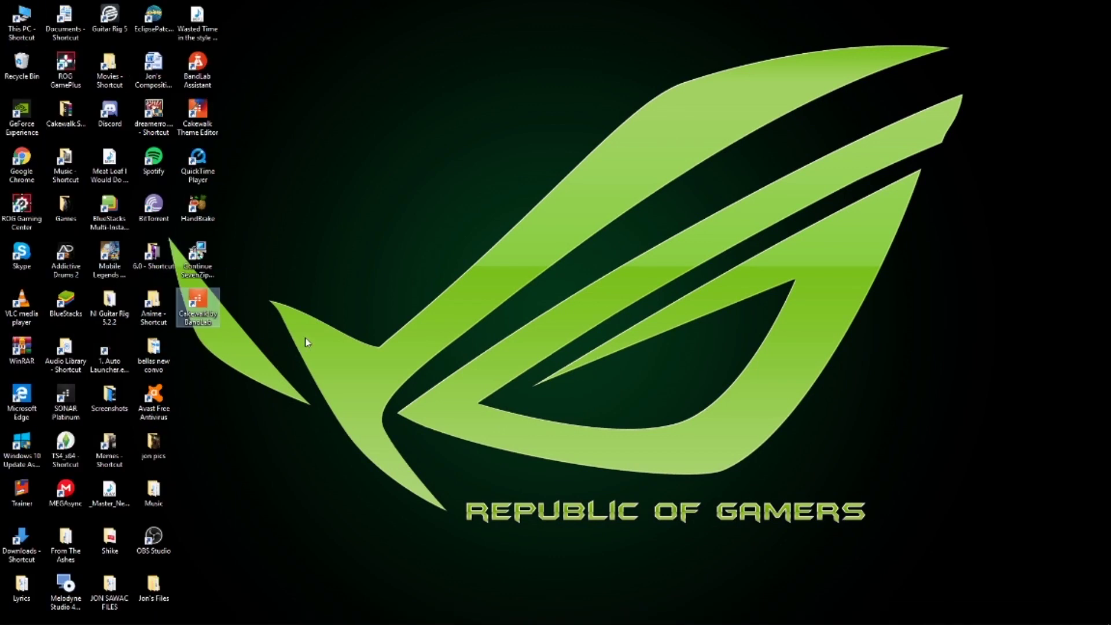
click(248, 513)
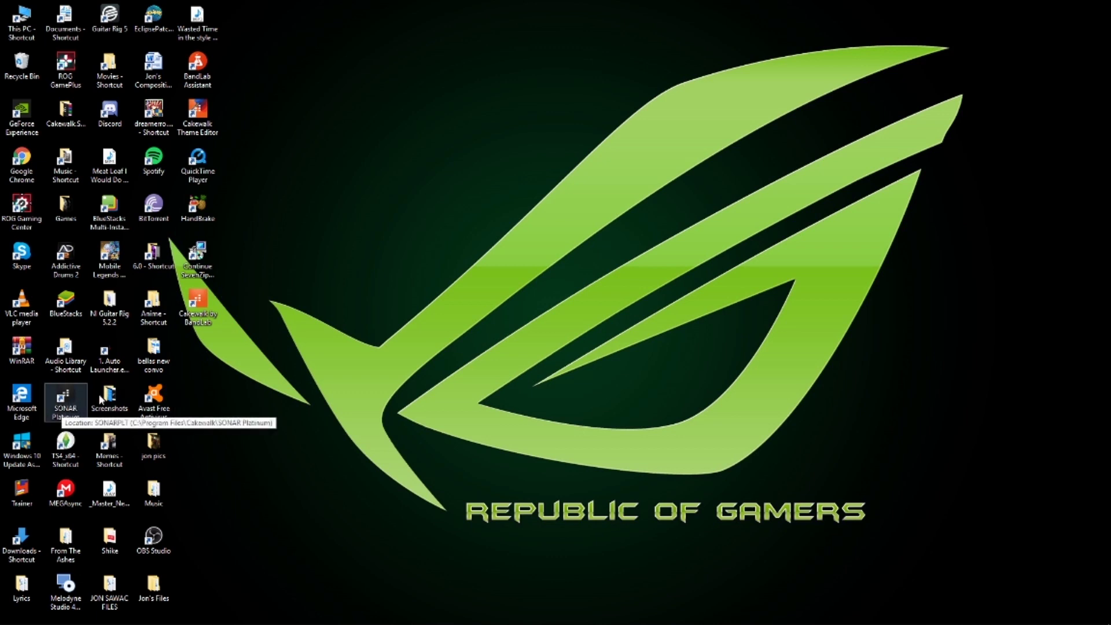
double_click(194, 314)
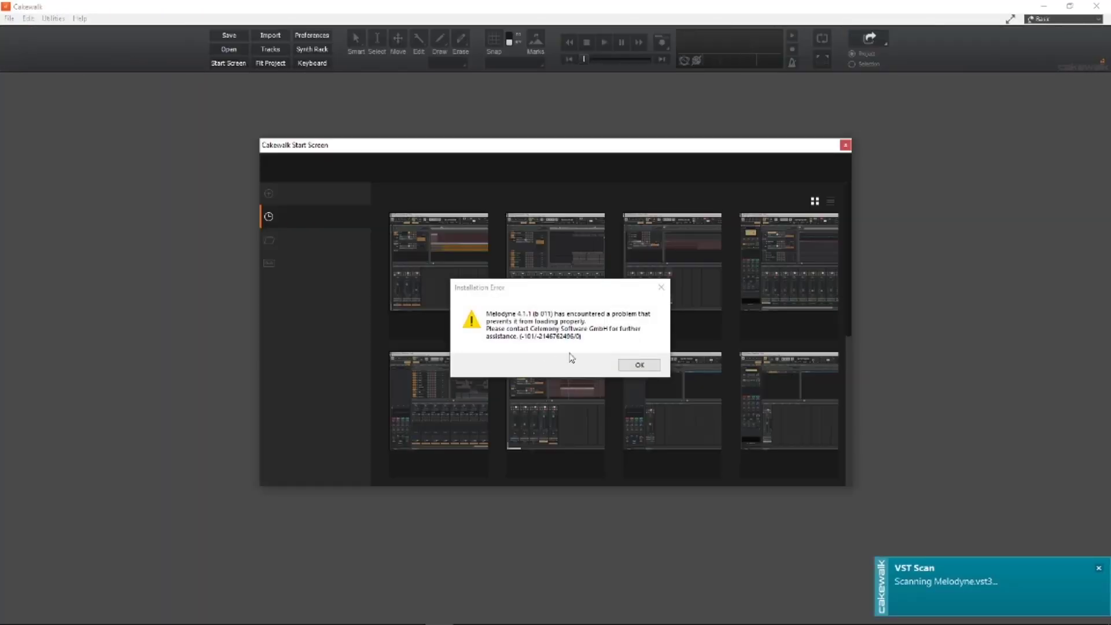
Dismiss the Melodyne warning and VST load error, then list the New Project templates.
click(643, 366)
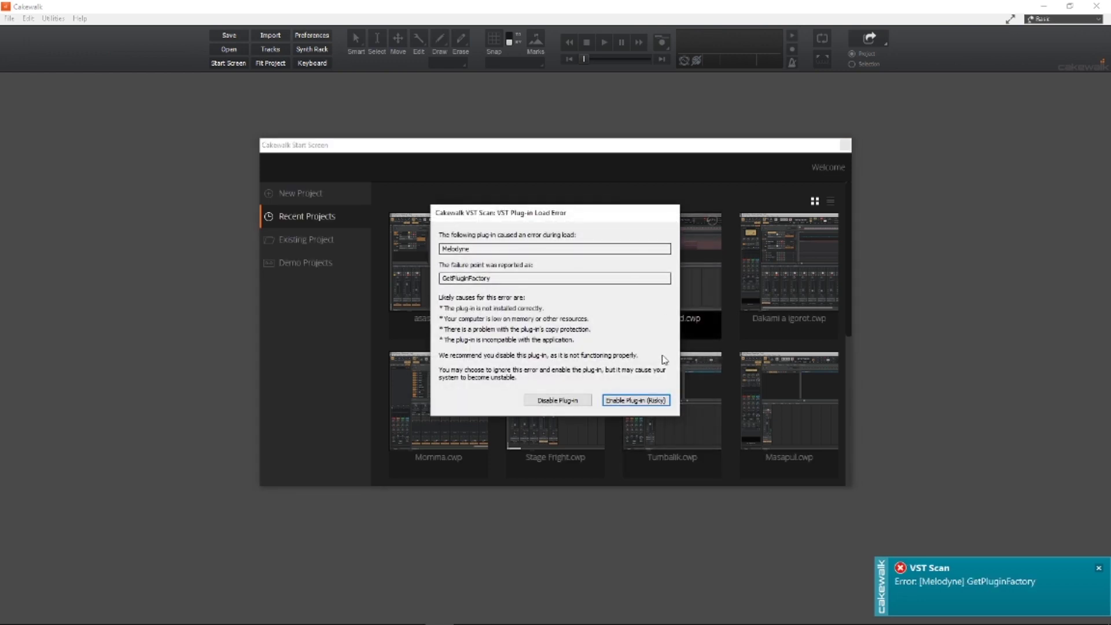
click(557, 400)
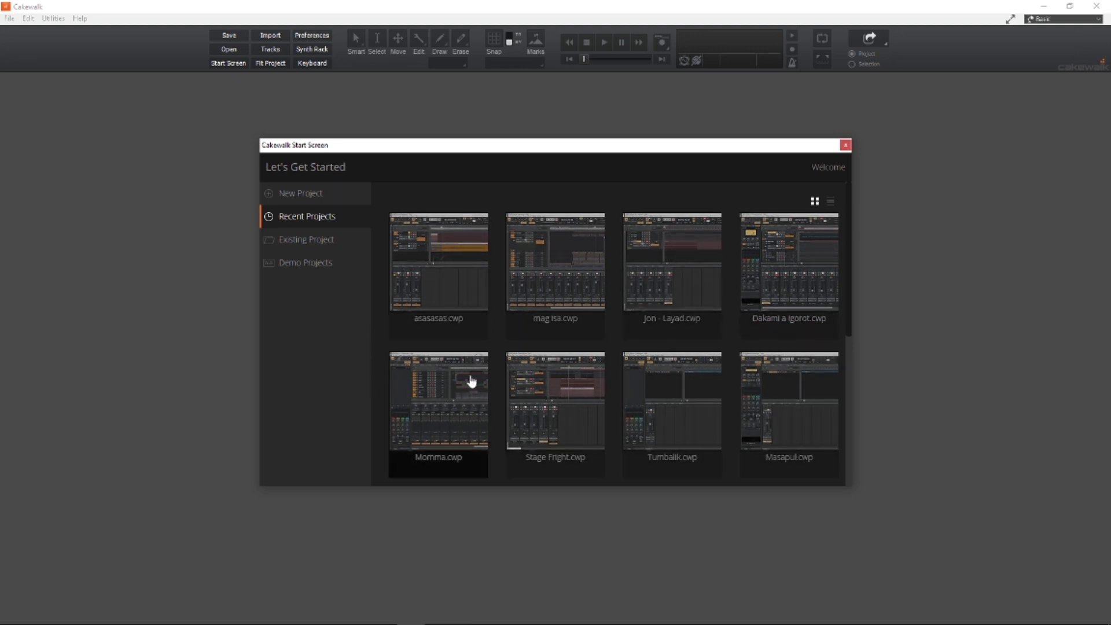
click(305, 197)
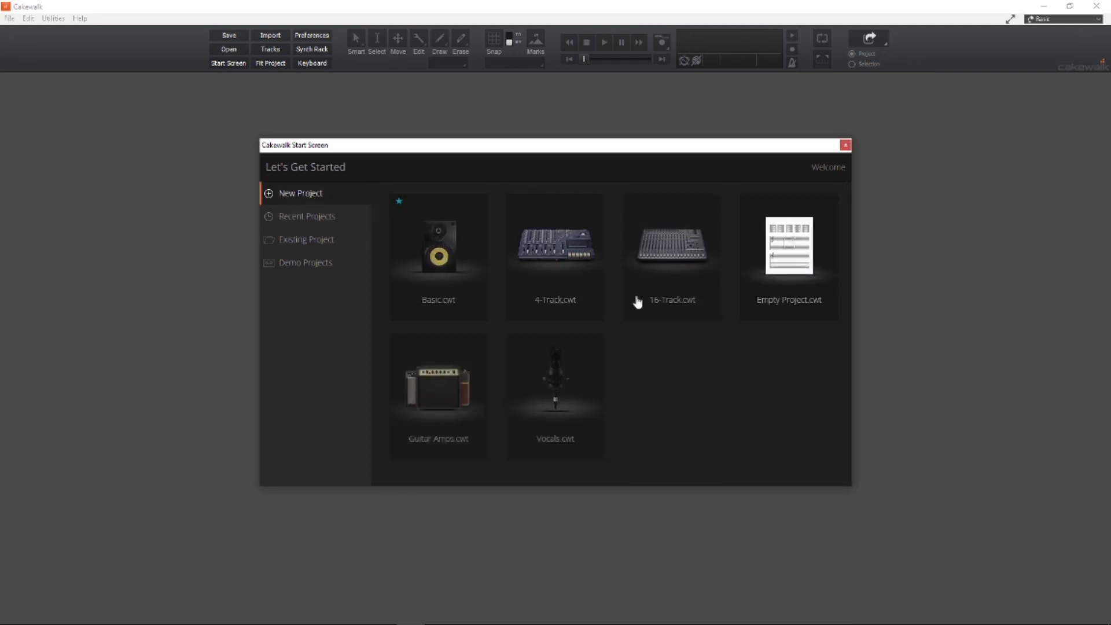
Start a project from Empty Project.cwt with now time 00:00:01:22 and the console shown.
click(791, 267)
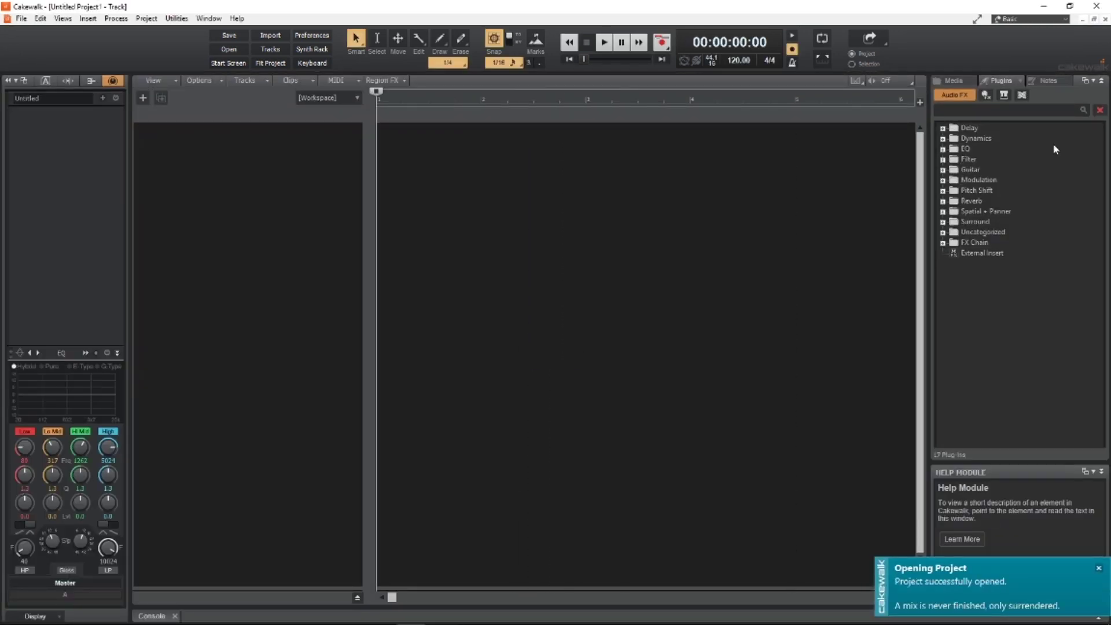
click(469, 288)
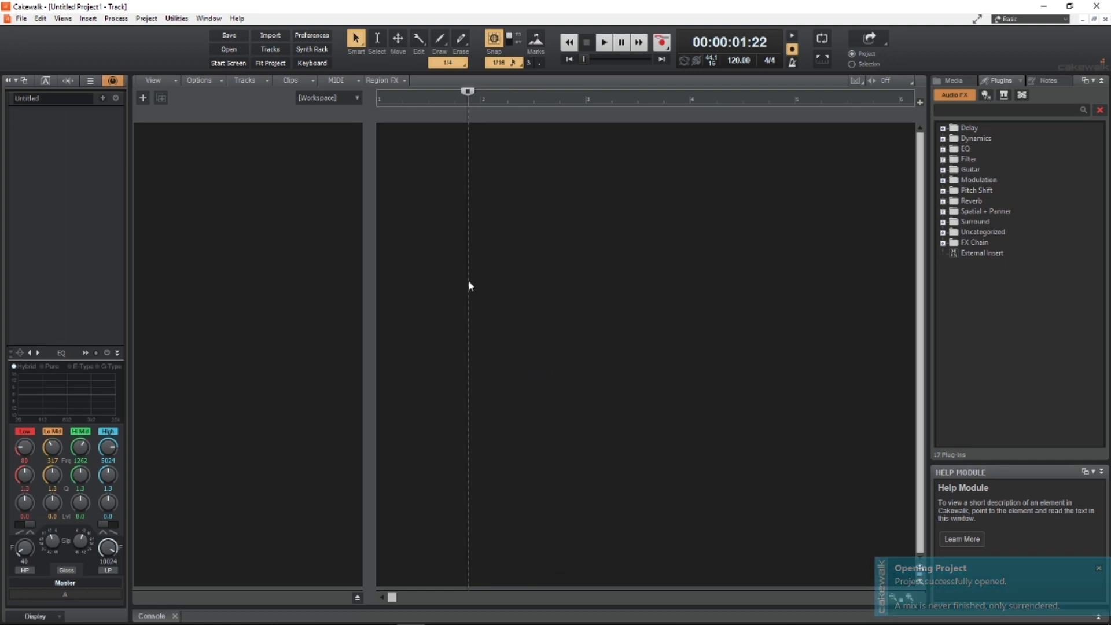
right_click(280, 236)
mouse_move(295, 238)
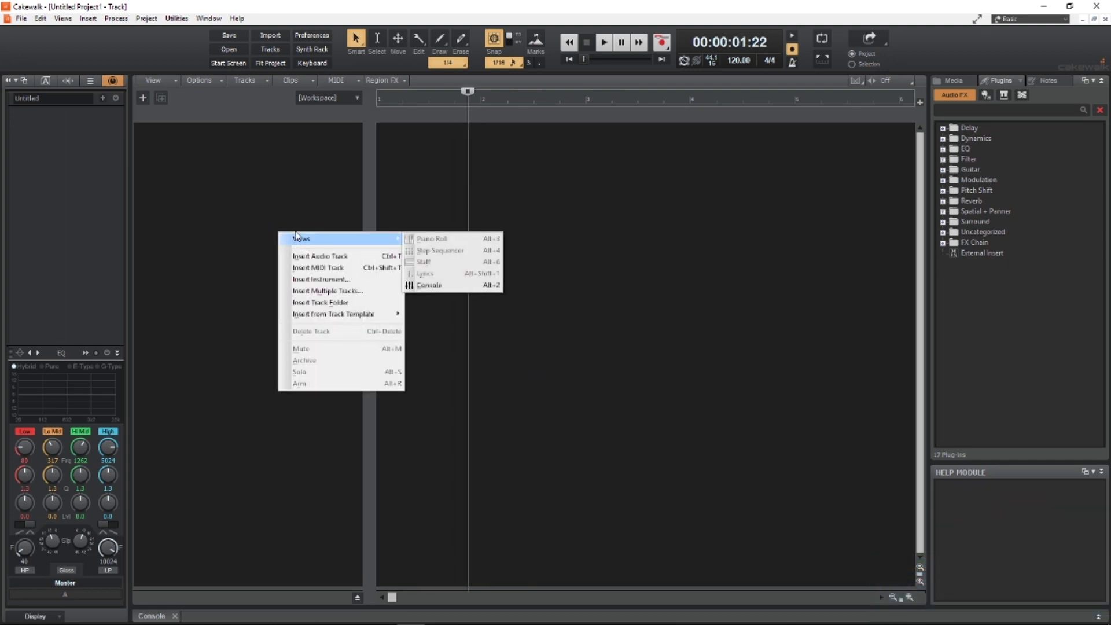
click(276, 192)
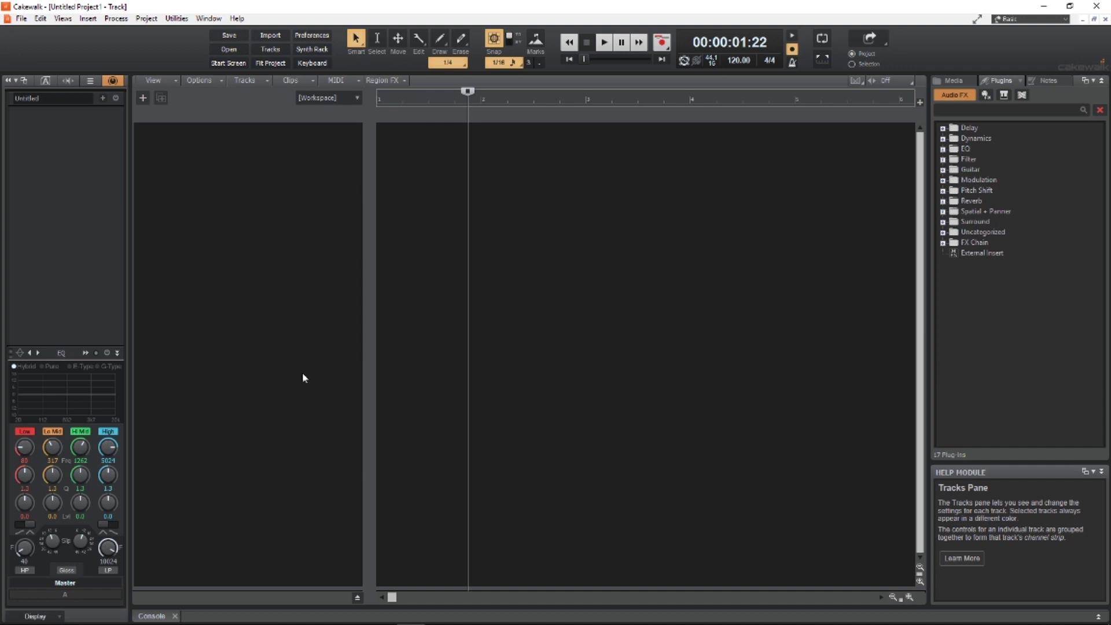
click(153, 616)
Insert audio Track 1 on the OCTA-CAPTURE Left 1-2 input and arm it for recording.
right_click(228, 226)
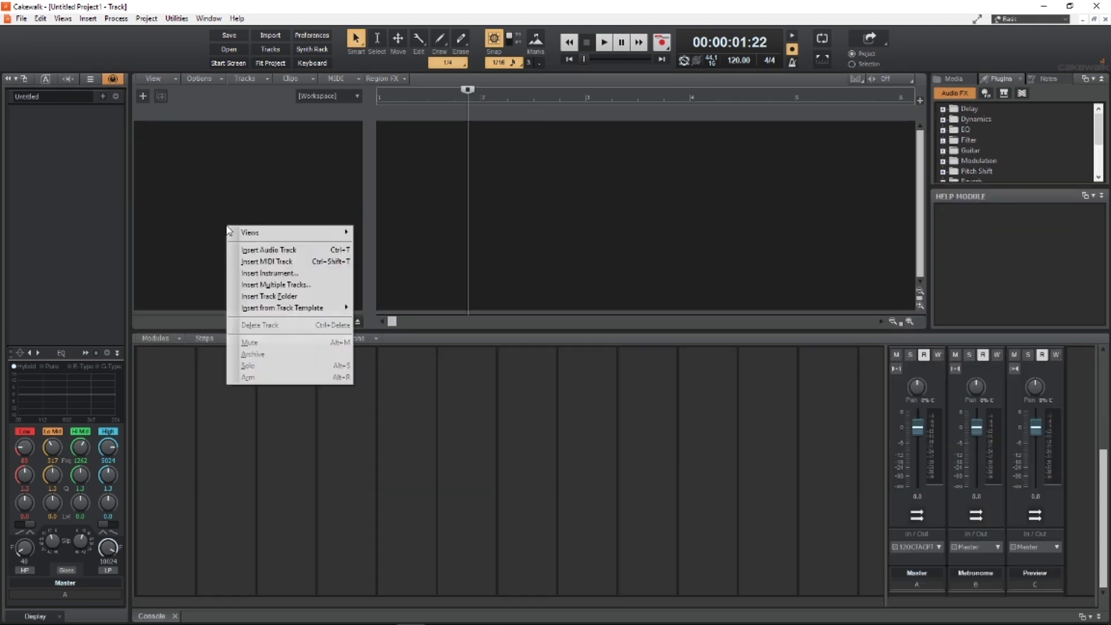
click(266, 250)
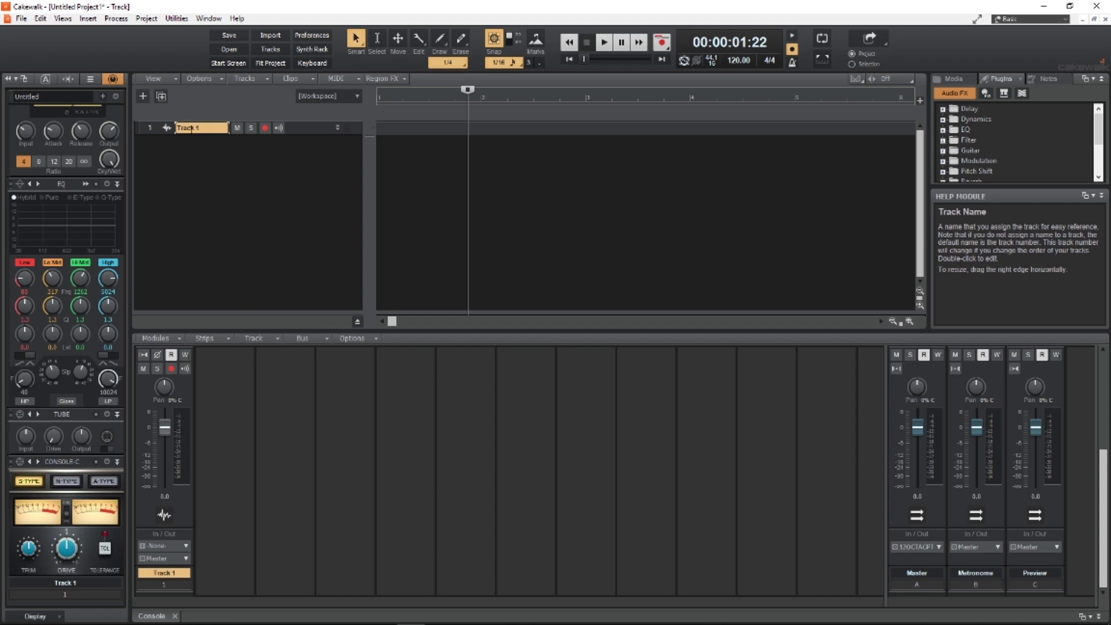
click(337, 128)
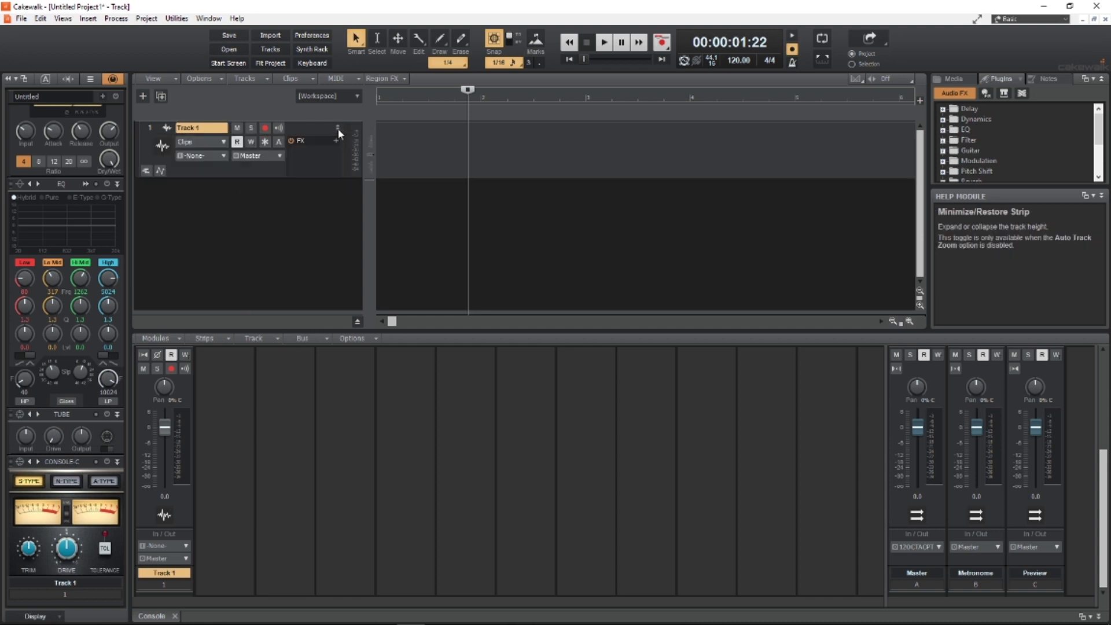
click(219, 156)
mouse_move(345, 182)
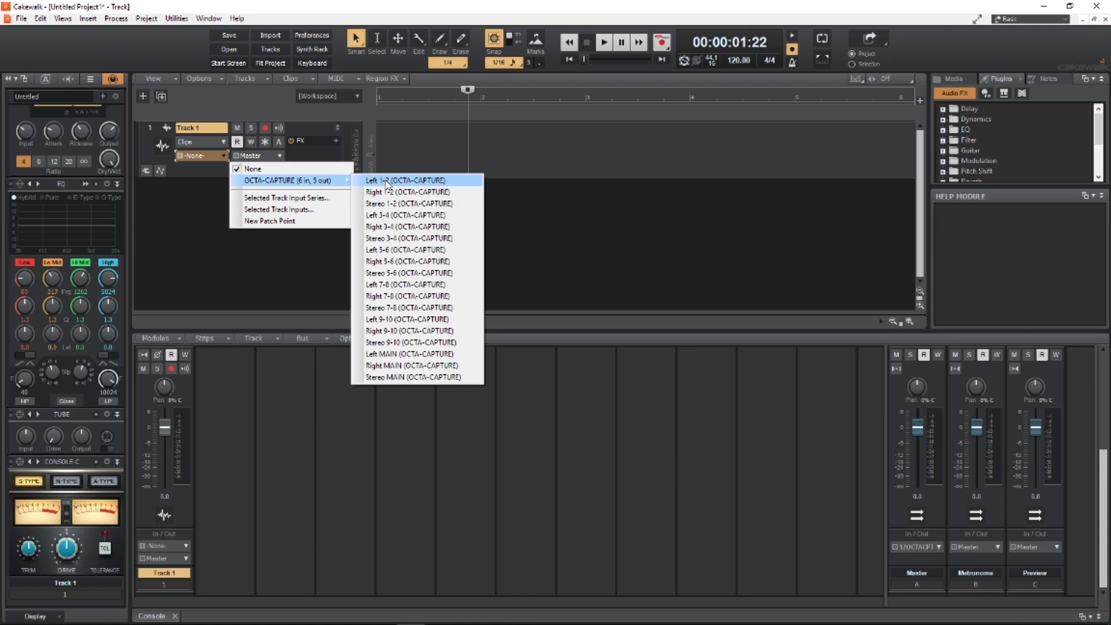
click(242, 286)
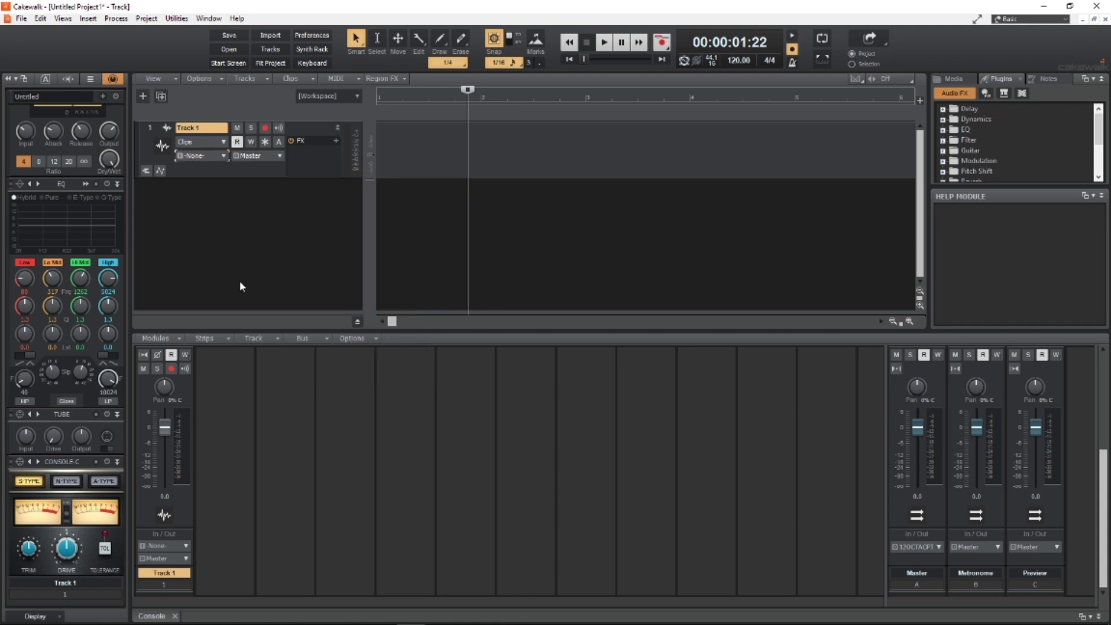
click(264, 128)
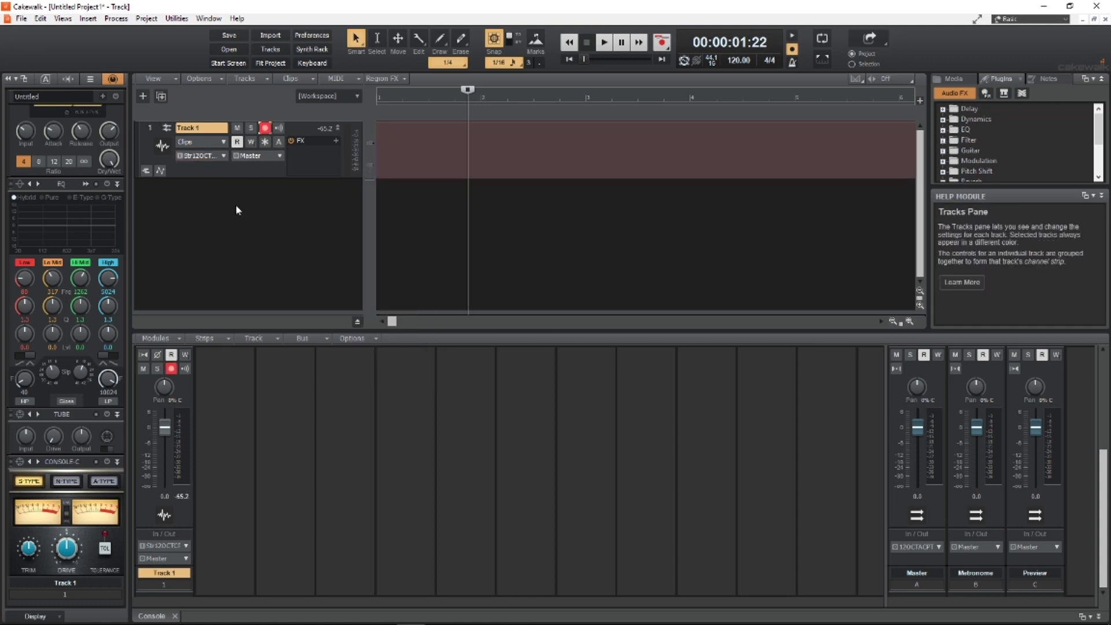